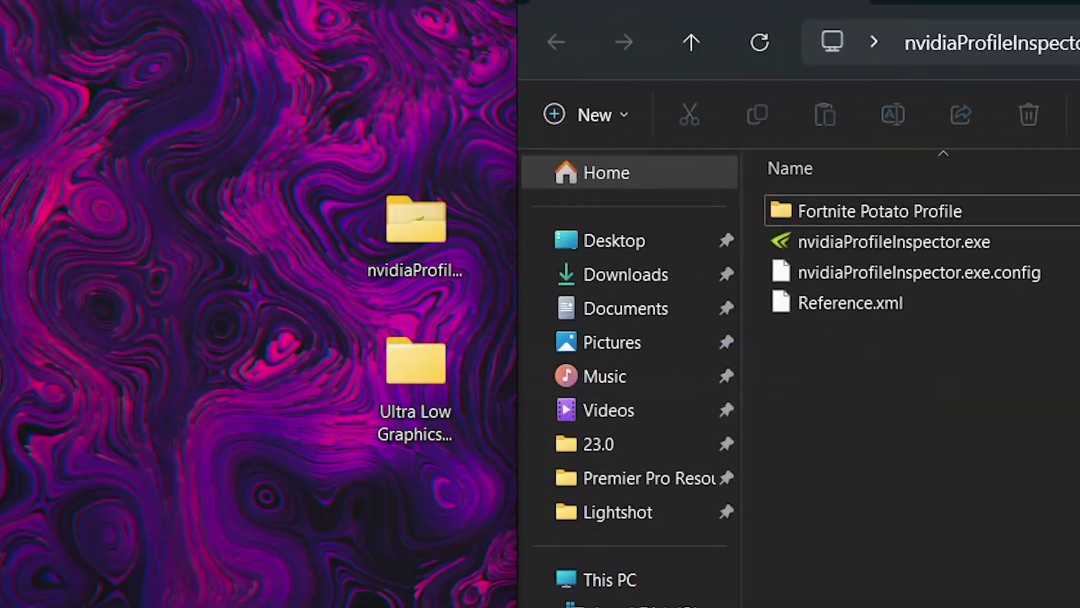
# - Run nvidiaProfileInspector.exe as administrator
pyautogui.click(357, 243)
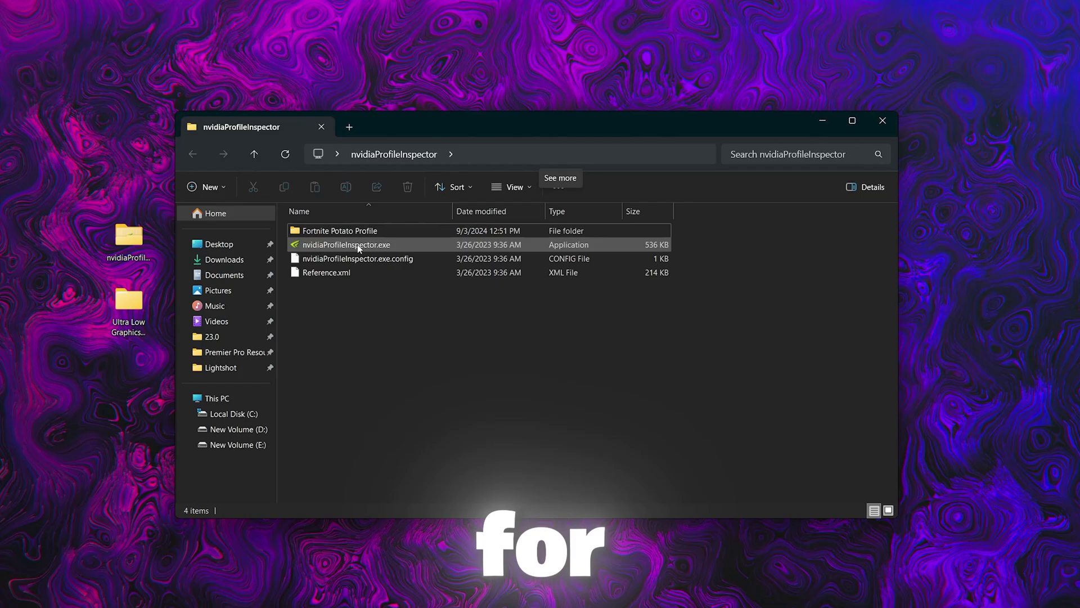
pyautogui.rightClick(328, 246)
pyautogui.click(383, 269)
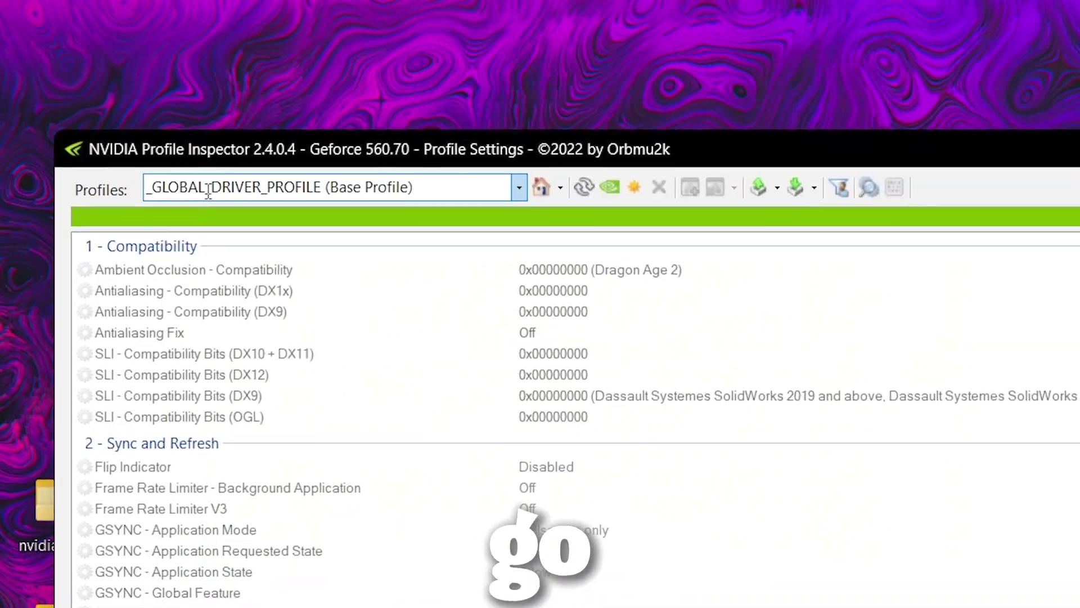
# - Load the Fortnite profile and restore it to NVIDIA defaults
pyautogui.click(144, 48)
pyautogui.write('fort')
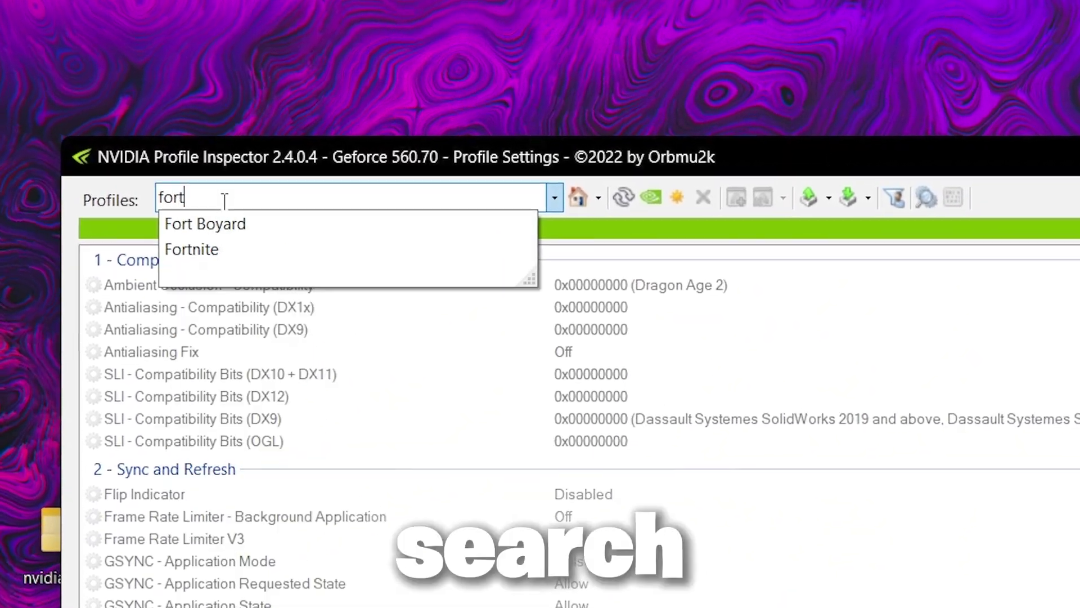
pyautogui.click(234, 268)
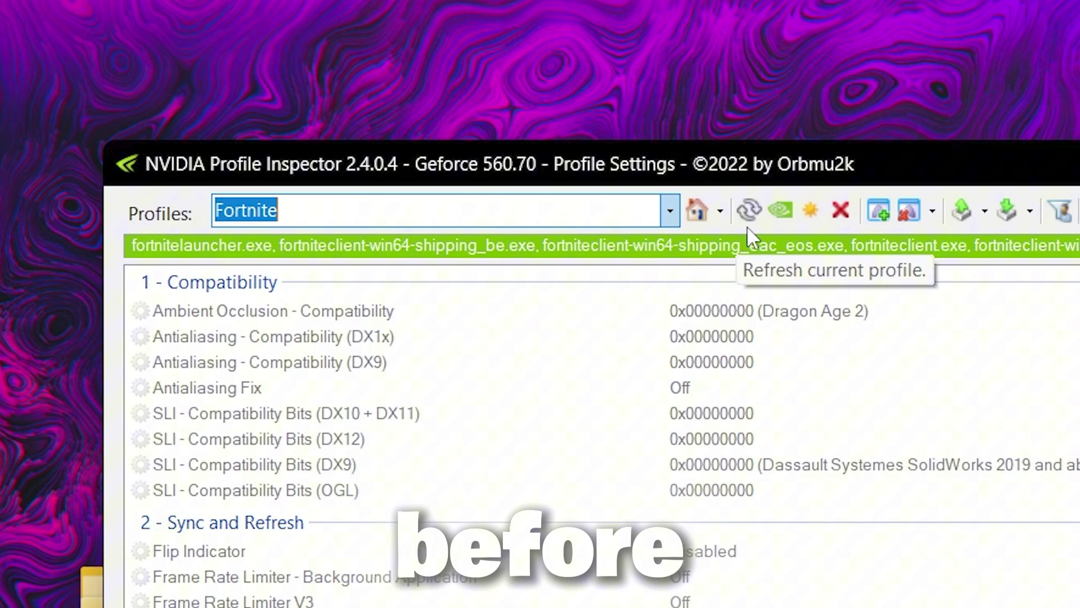
pyautogui.click(789, 209)
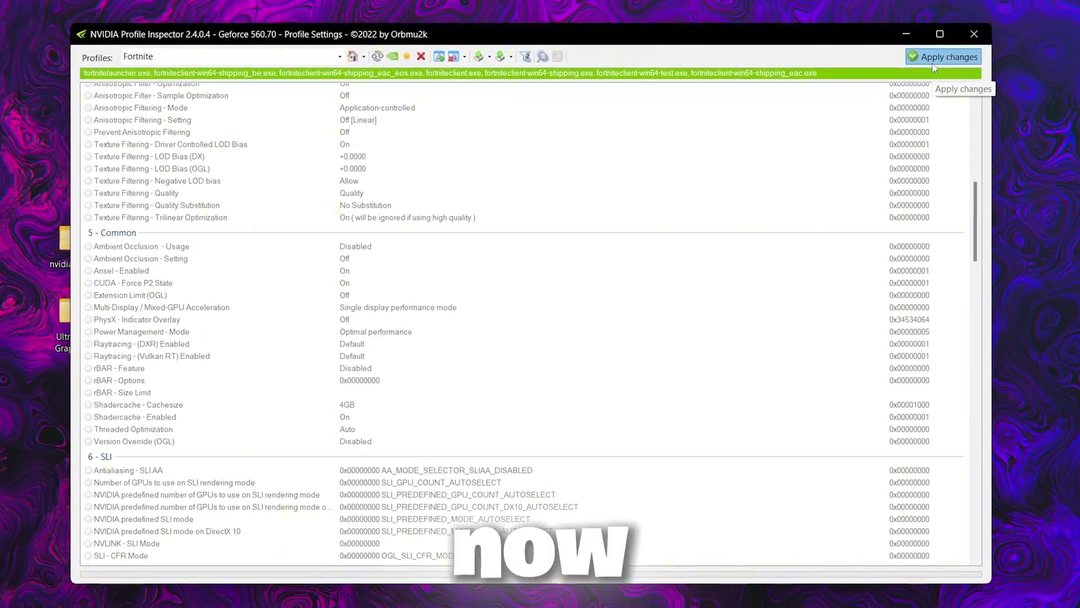
# - Apply the reset Fortnite profile and start importing profile files
pyautogui.click(934, 63)
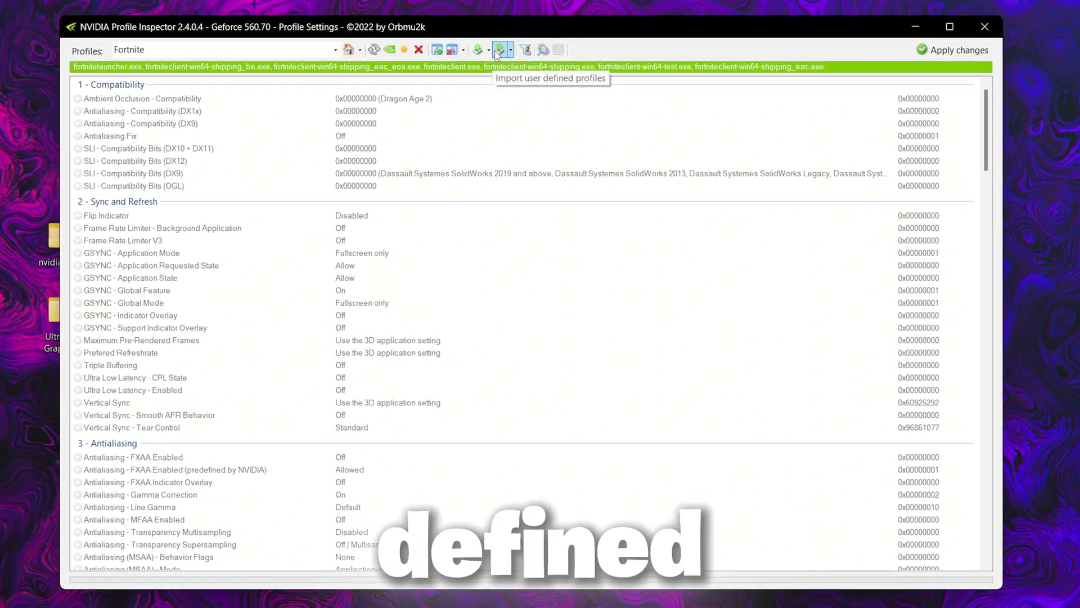
pyautogui.click(499, 52)
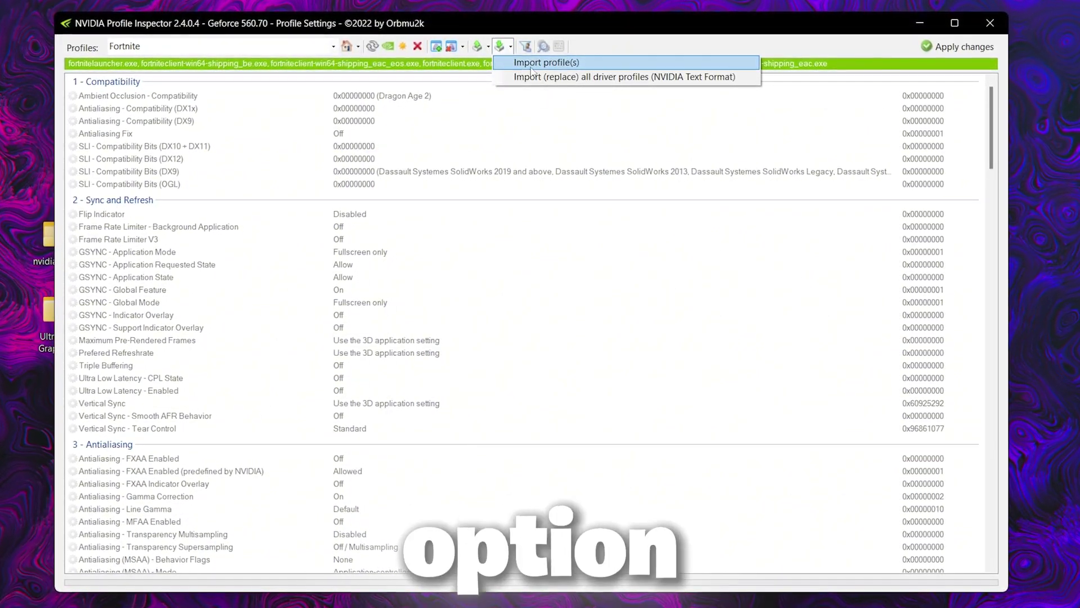
pyautogui.click(569, 62)
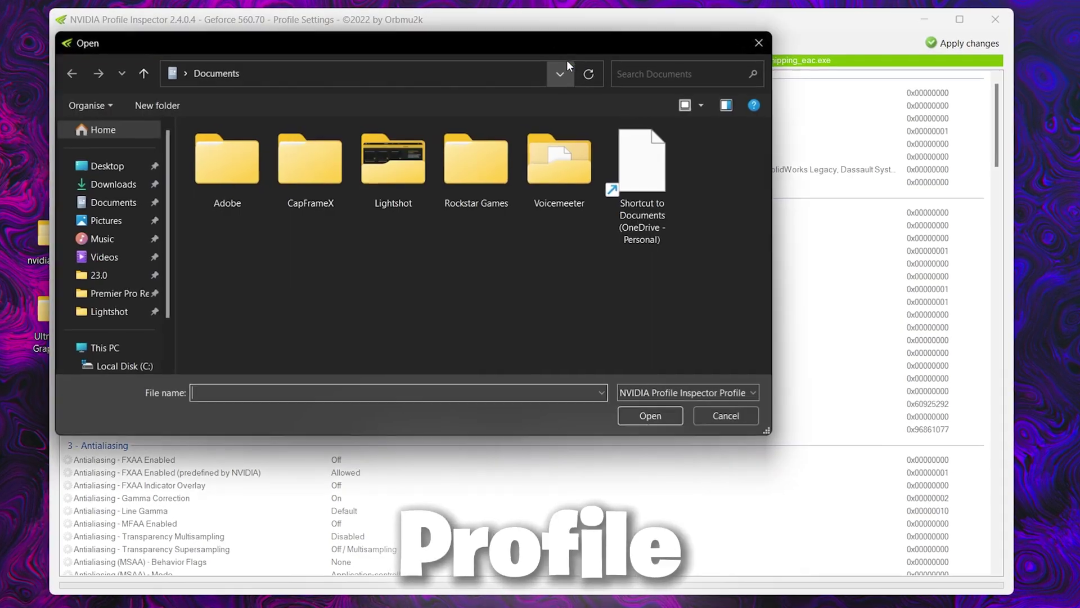
# - Import the Normal Potato .nip from Desktop\nvidiaProfileInspector\Fortnite Potato Profile
pyautogui.click(108, 165)
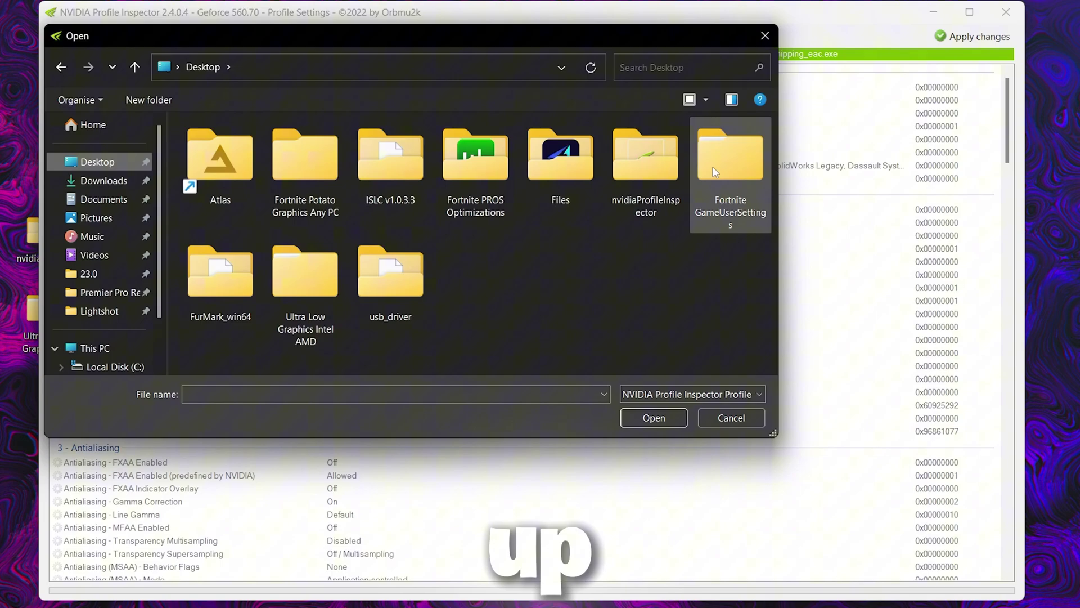
pyautogui.doubleClick(648, 166)
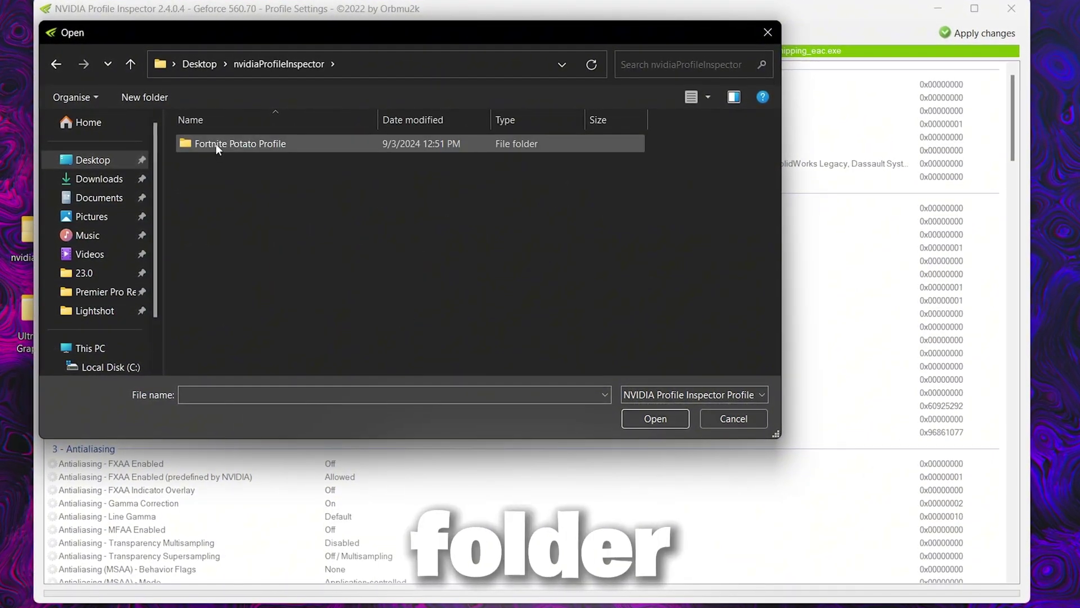
pyautogui.doubleClick(307, 143)
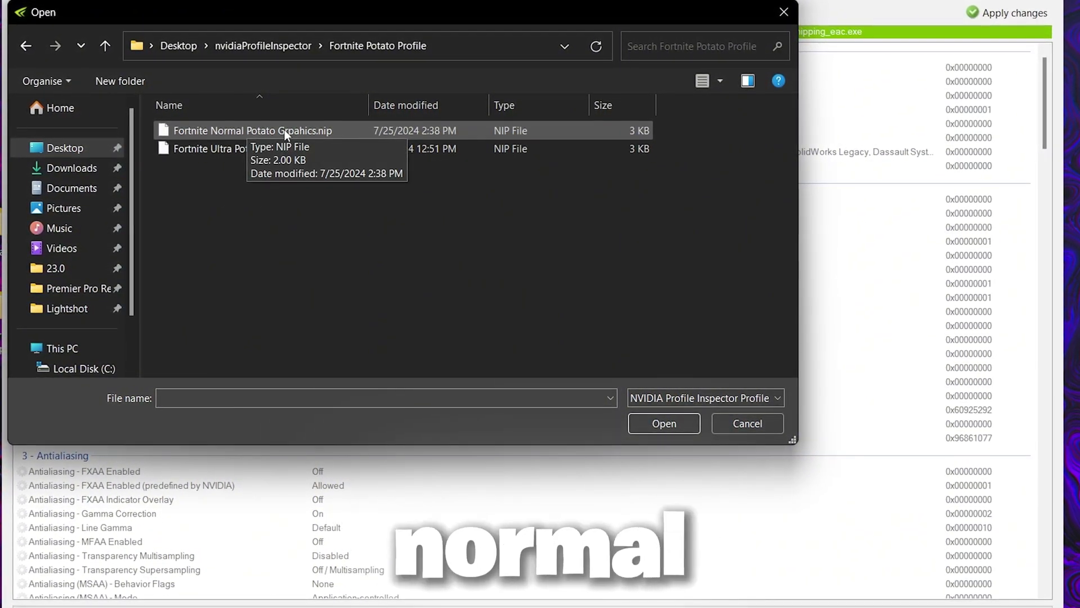
pyautogui.doubleClick(284, 129)
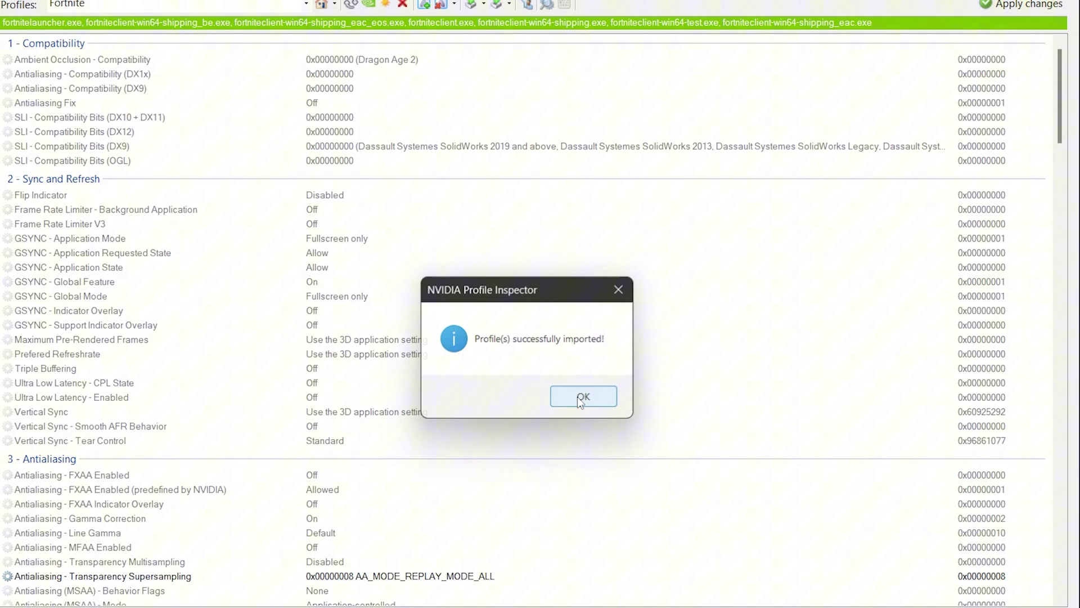
# - Dismiss the import message, apply the imported settings, and close Profile Inspector
pyautogui.click(582, 397)
pyautogui.scroll(-2, 573, 296)
pyautogui.scroll(-6, 573, 296)
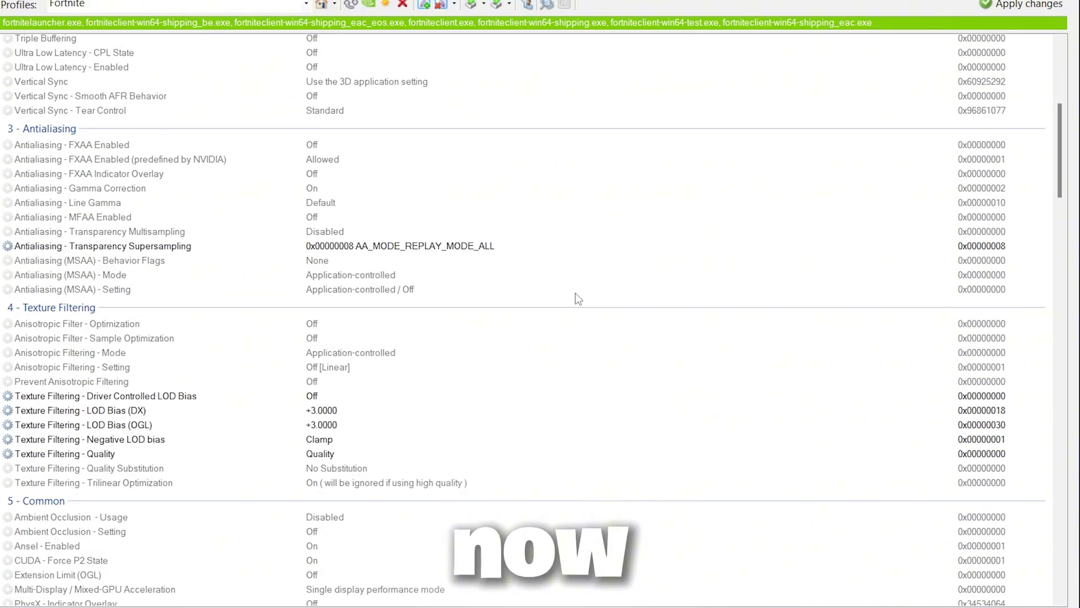
pyautogui.scroll(-3, 574, 303)
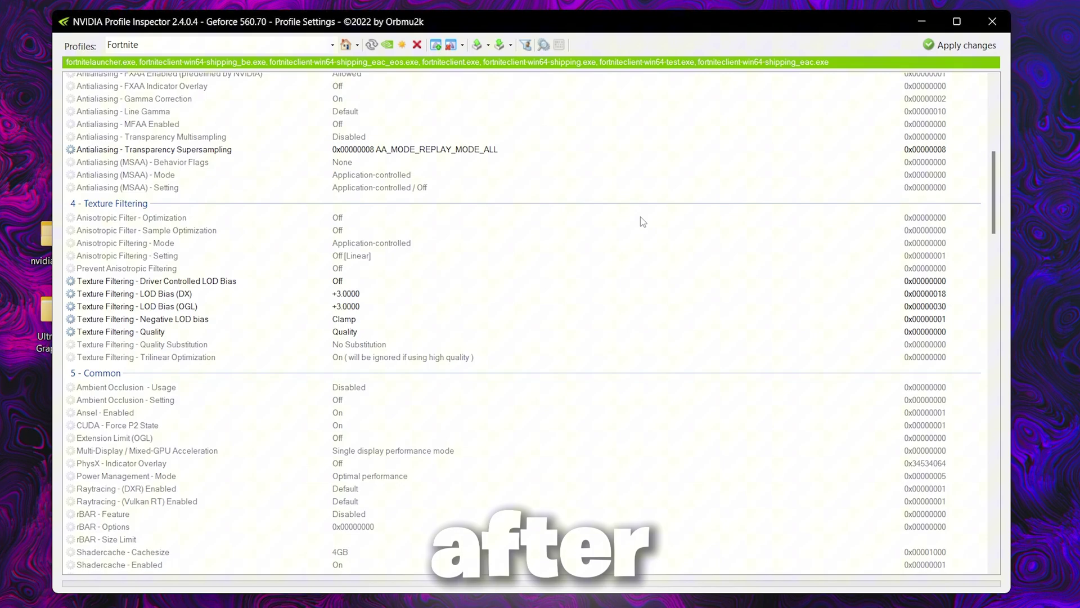
pyautogui.click(946, 46)
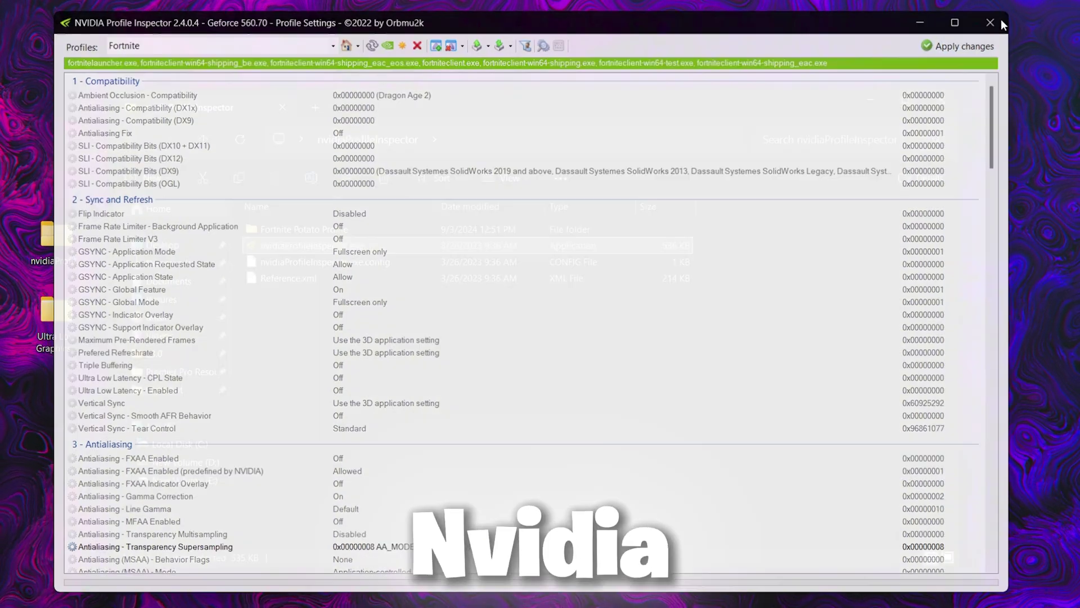
pyautogui.click(1001, 21)
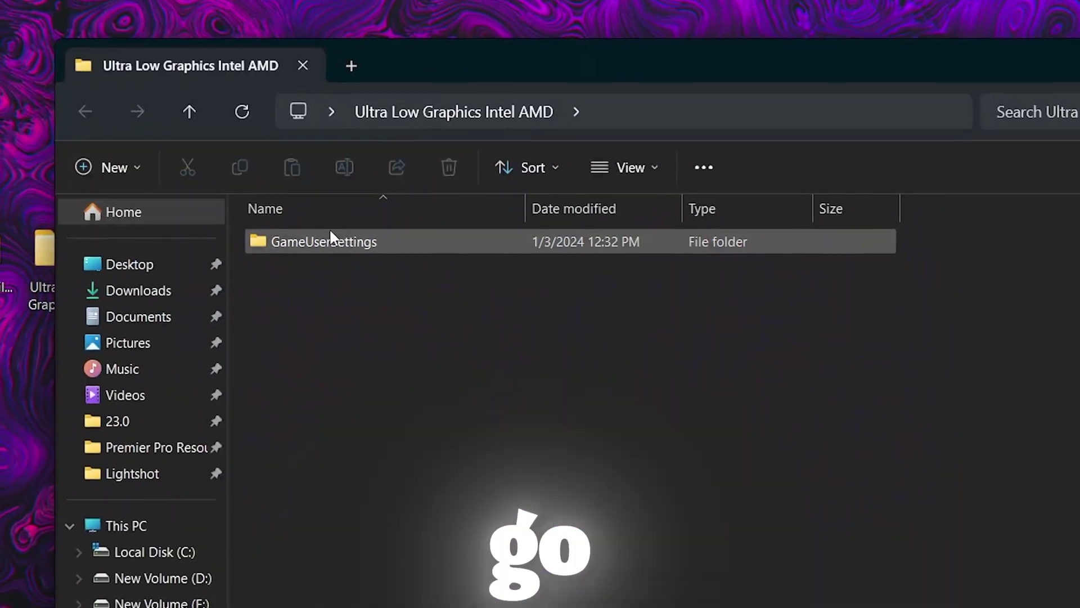
# - Copy GameUserSettings.ini from the GameUserSettings folder
pyautogui.doubleClick(297, 229)
pyautogui.click(307, 228)
pyautogui.rightClick(306, 229)
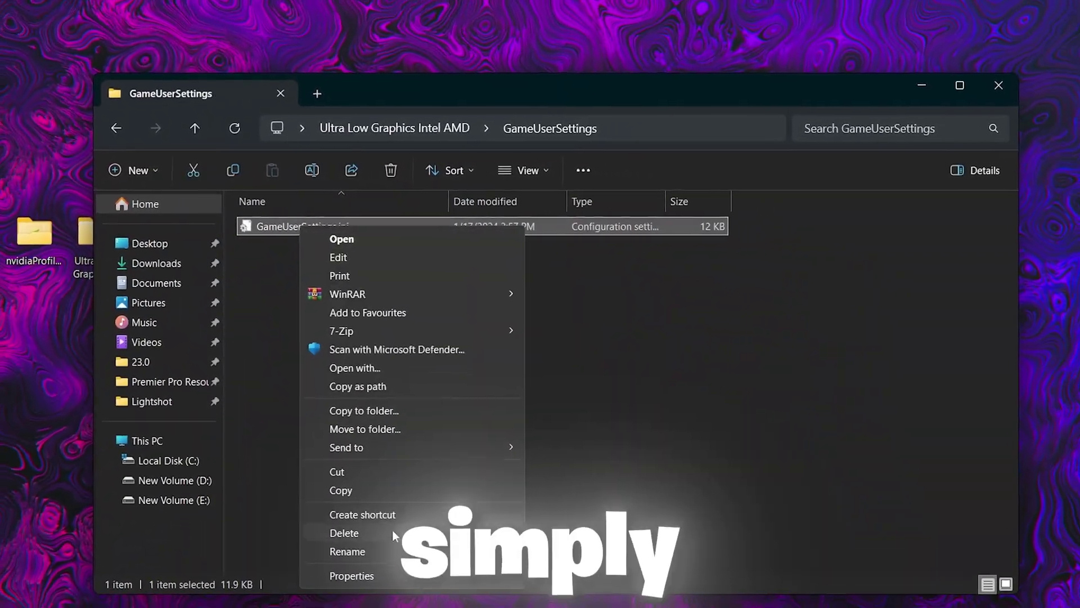
pyautogui.click(338, 478)
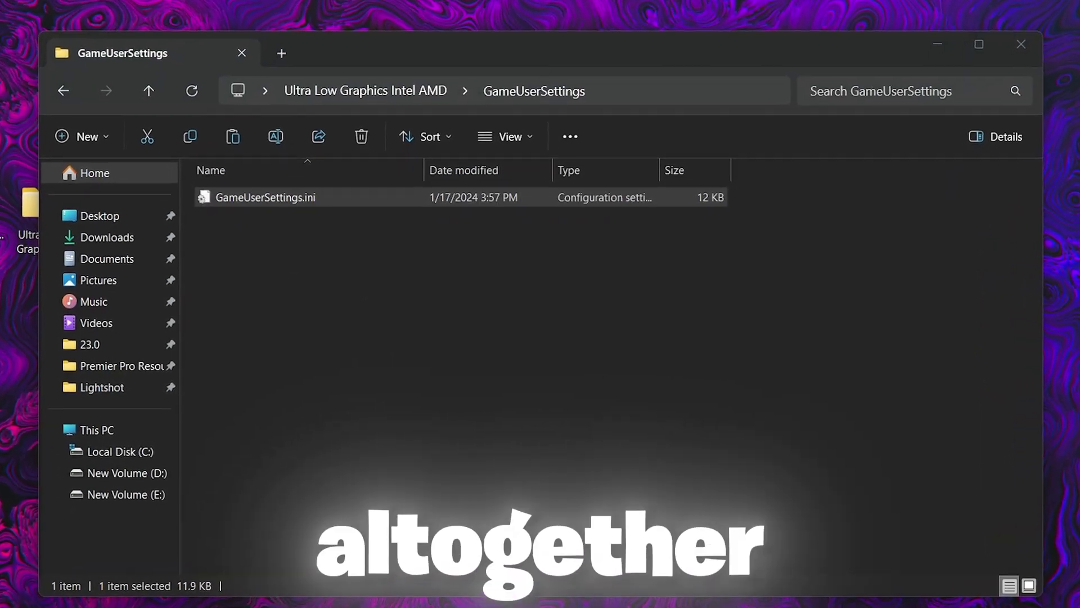
# - Open %localappdata% from the Run dialog
pyautogui.press('super+r')
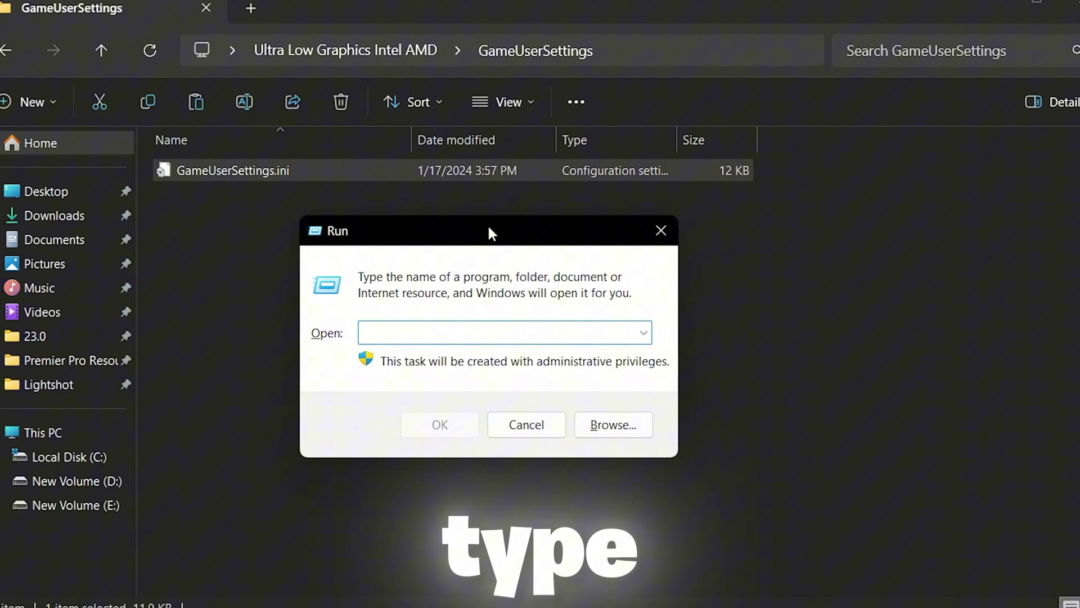
pyautogui.write('%local')
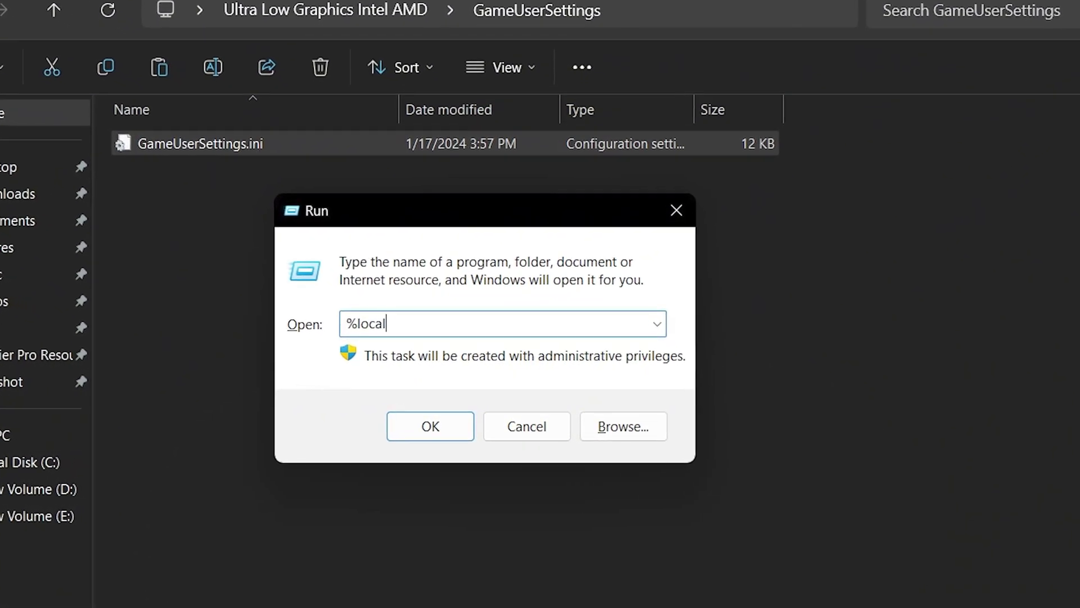
pyautogui.write('a')
pyautogui.write('ppdata')
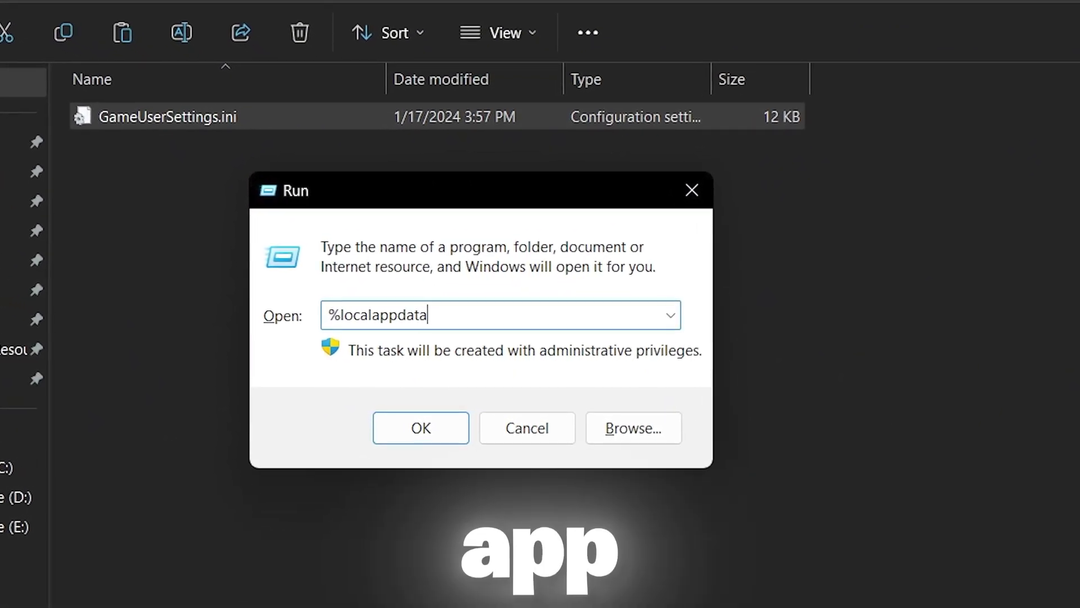
pyautogui.write('%')
pyautogui.press('Return')
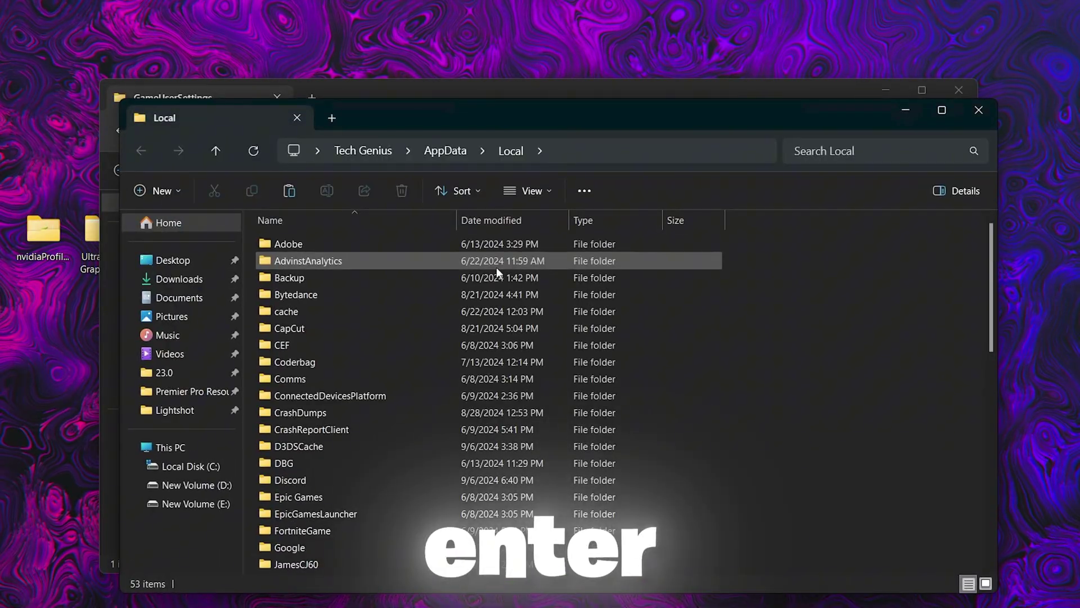
# - Navigate to FortniteGame\Saved\Config\WindowsClient
pyautogui.doubleClick(311, 530)
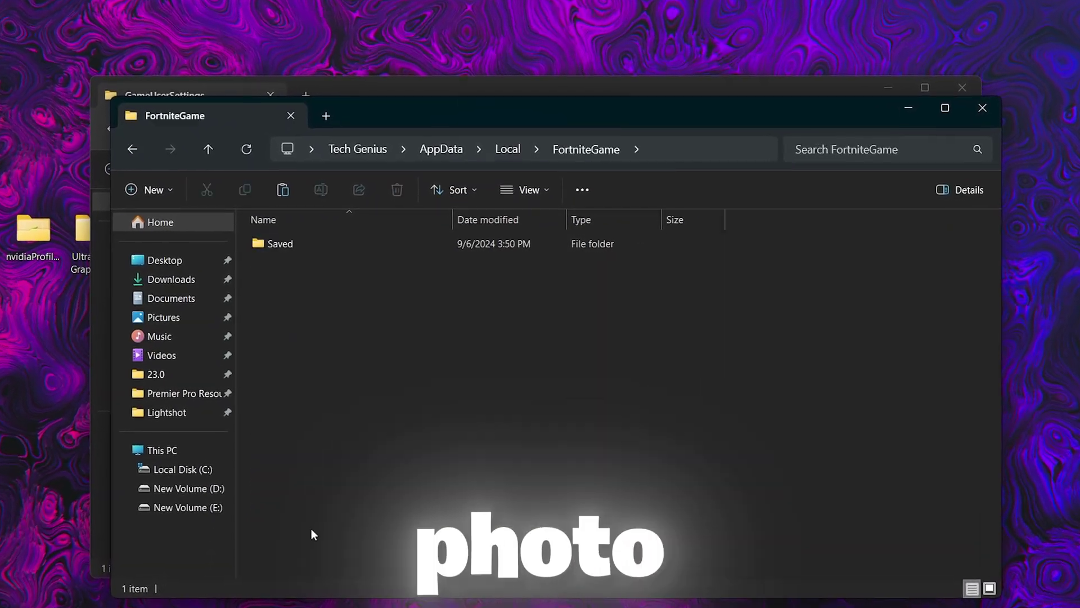
pyautogui.doubleClick(280, 245)
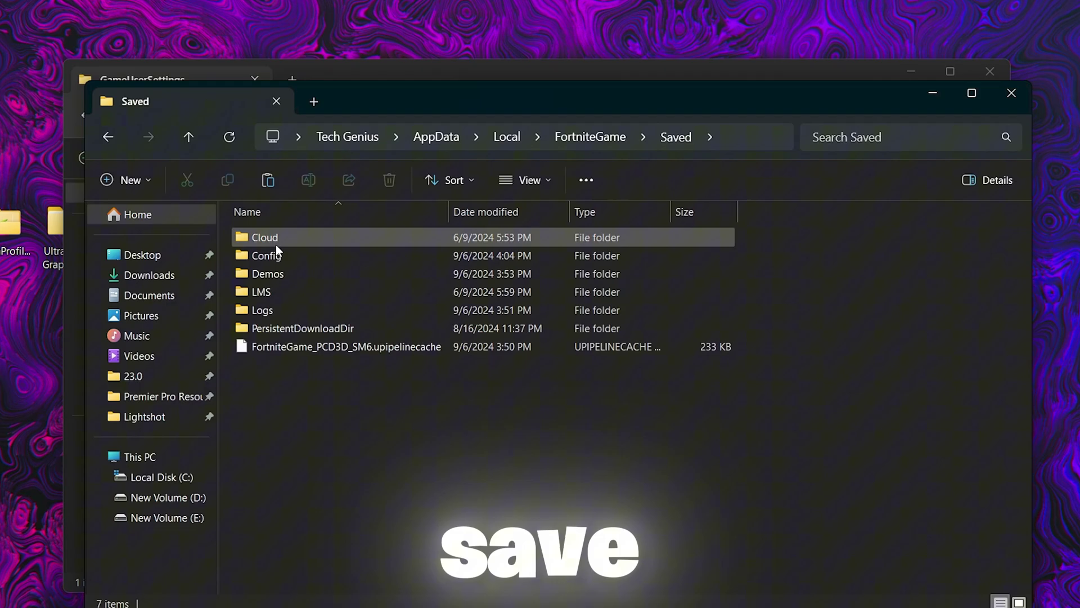
pyautogui.doubleClick(301, 251)
pyautogui.doubleClick(293, 247)
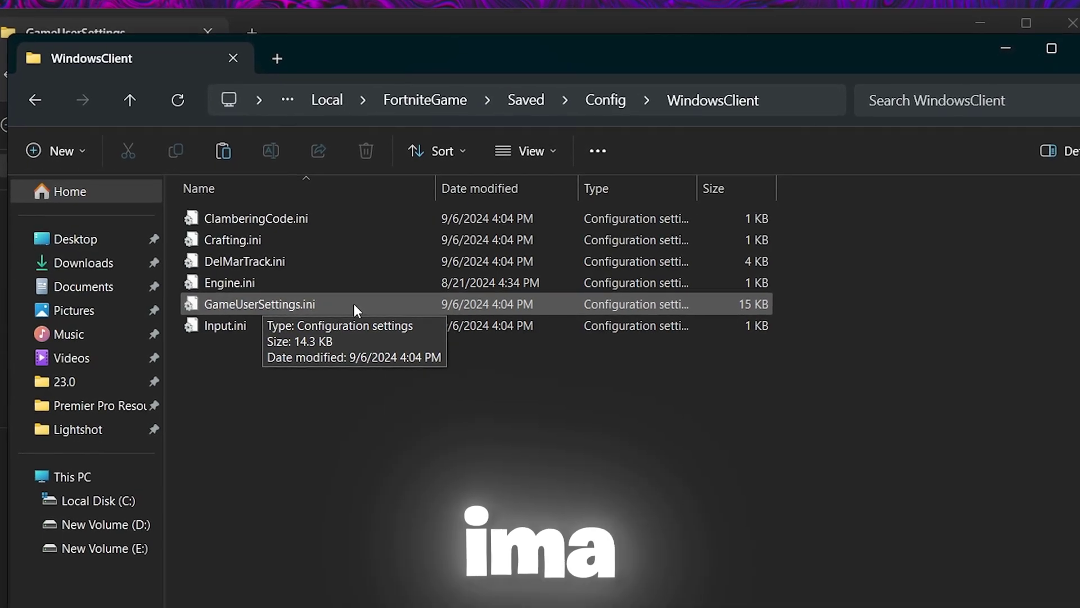
# - Paste GameUserSettings.ini over the existing file and close both Explorer windows
pyautogui.rightClick(253, 387)
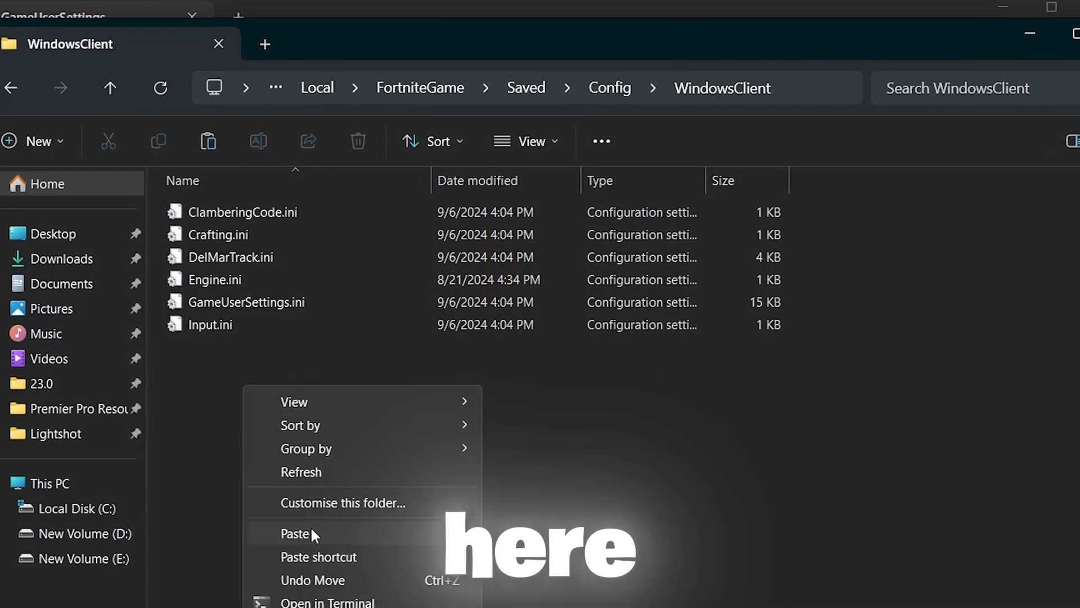
pyautogui.click(295, 534)
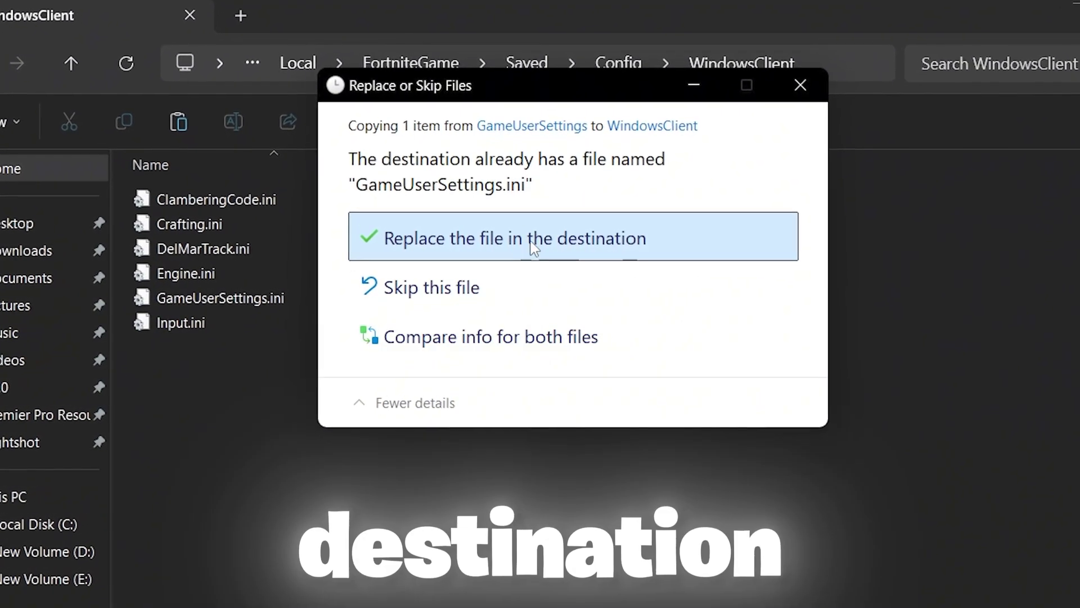
pyautogui.click(534, 244)
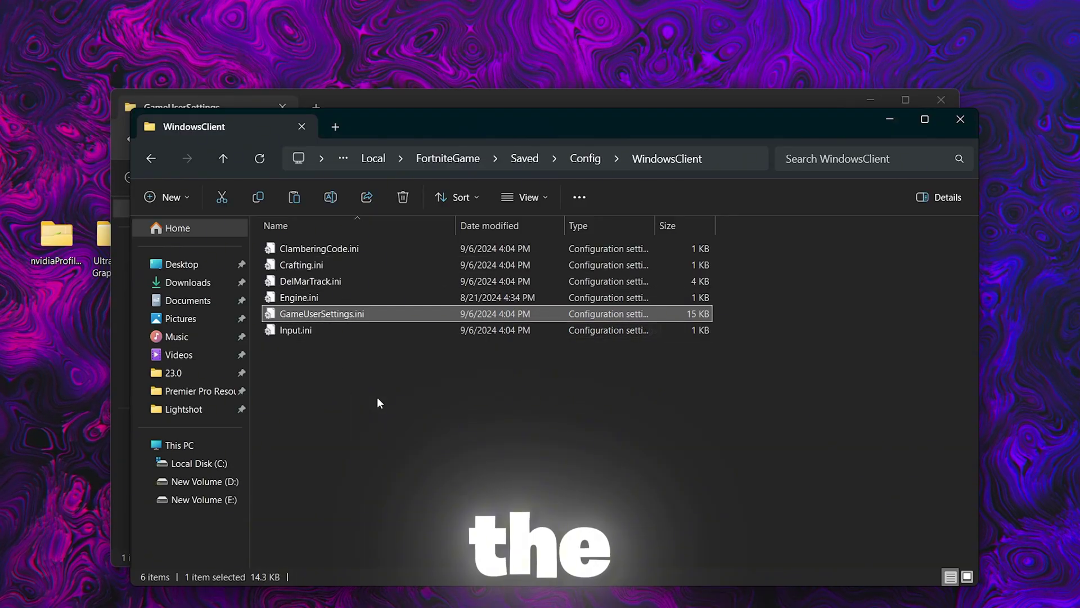
pyautogui.click(959, 119)
pyautogui.click(942, 99)
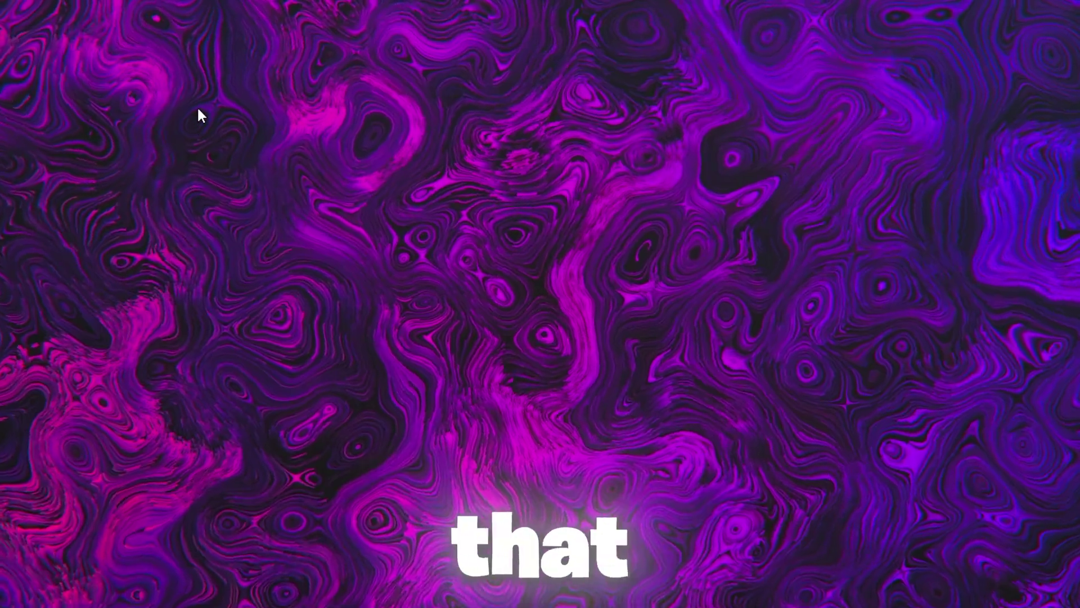
# - Go from the desktop's Display settings to the Graphics page
pyautogui.rightClick(197, 108)
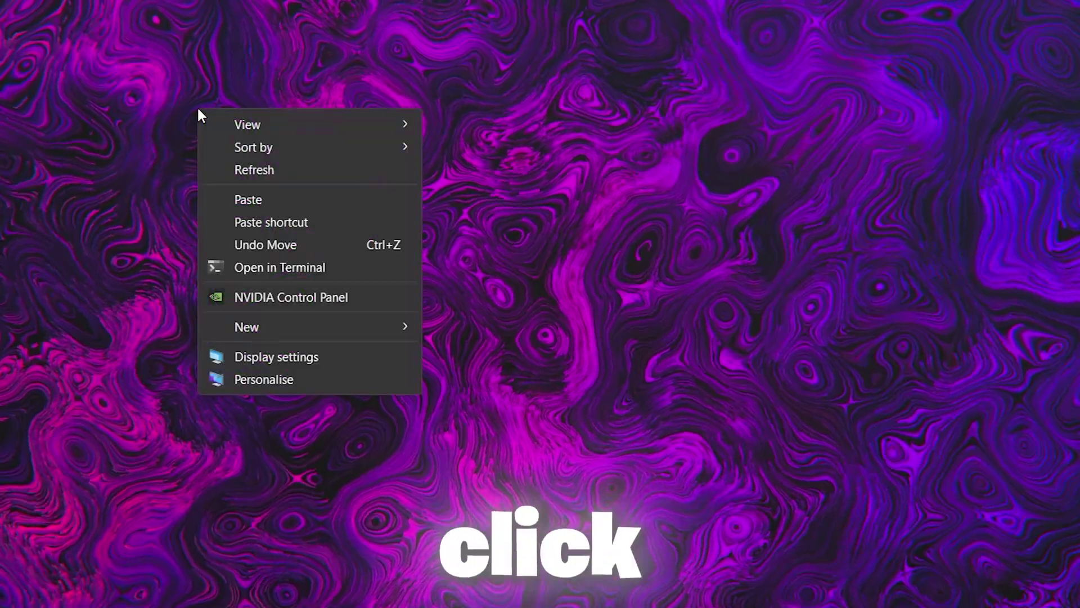
pyautogui.click(268, 356)
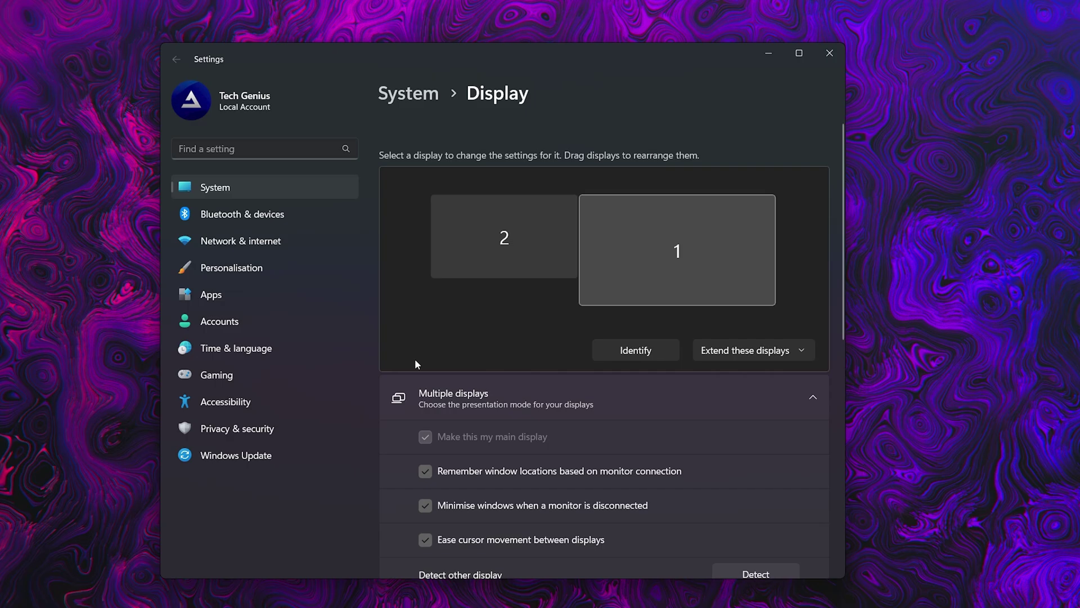
pyautogui.scroll(-5, 417, 363)
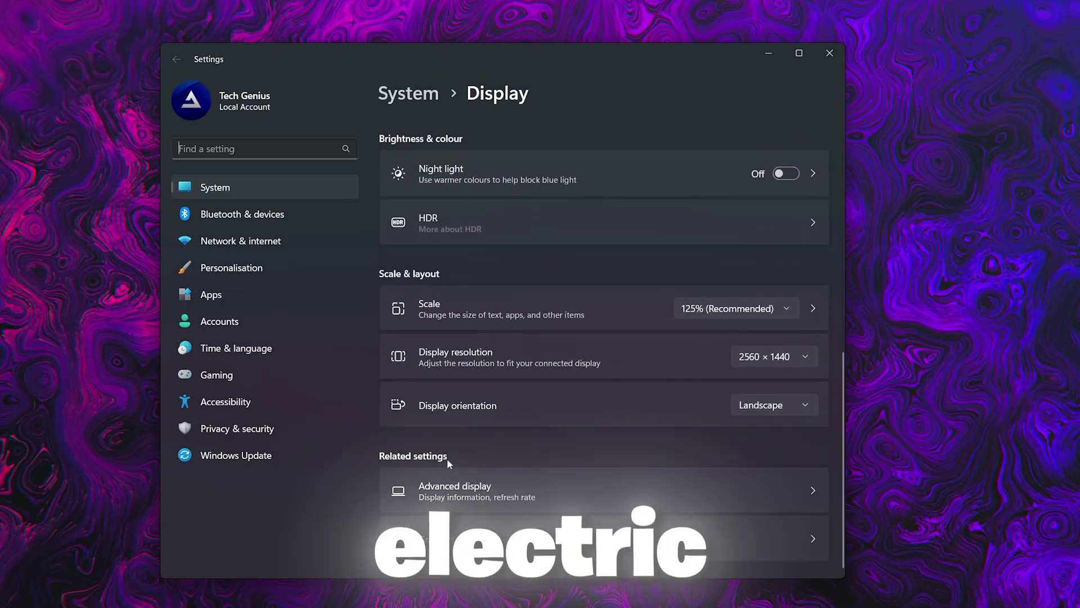
pyautogui.click(495, 538)
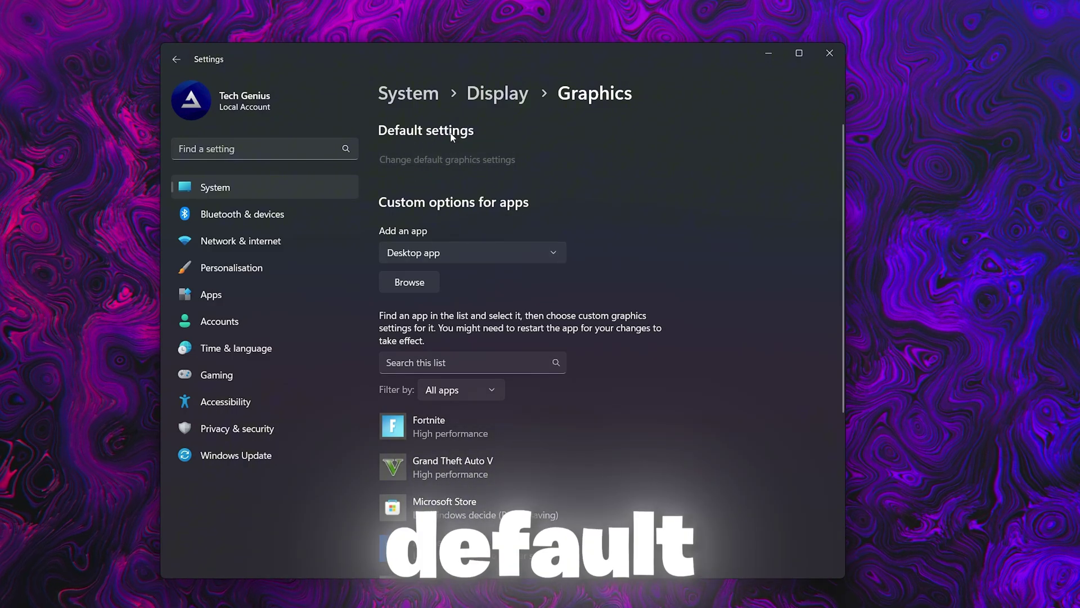
pyautogui.click(463, 161)
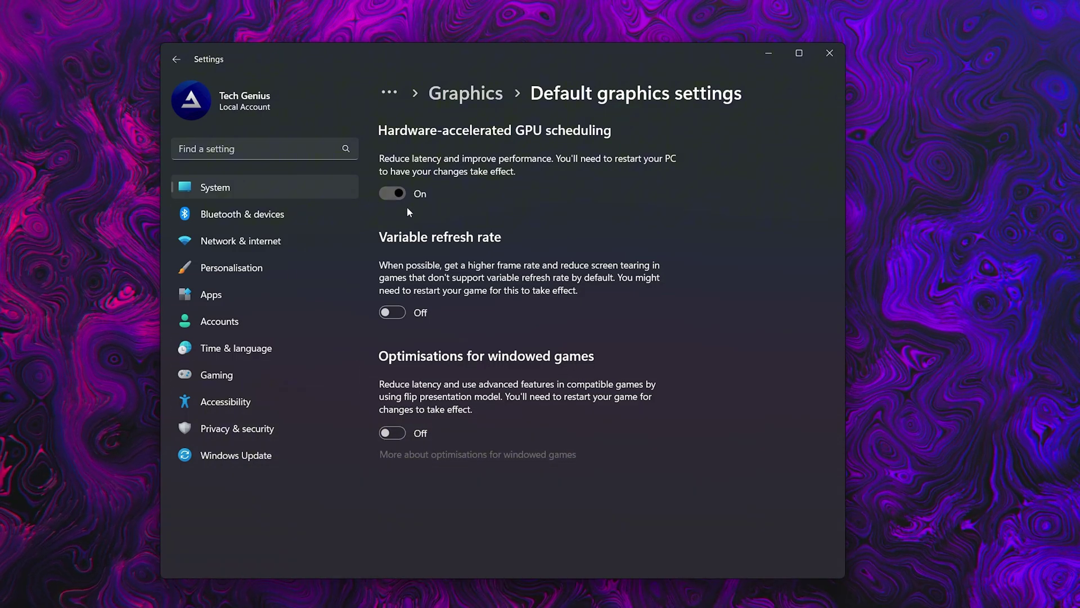
pyautogui.hotkey('alt', 'Left')
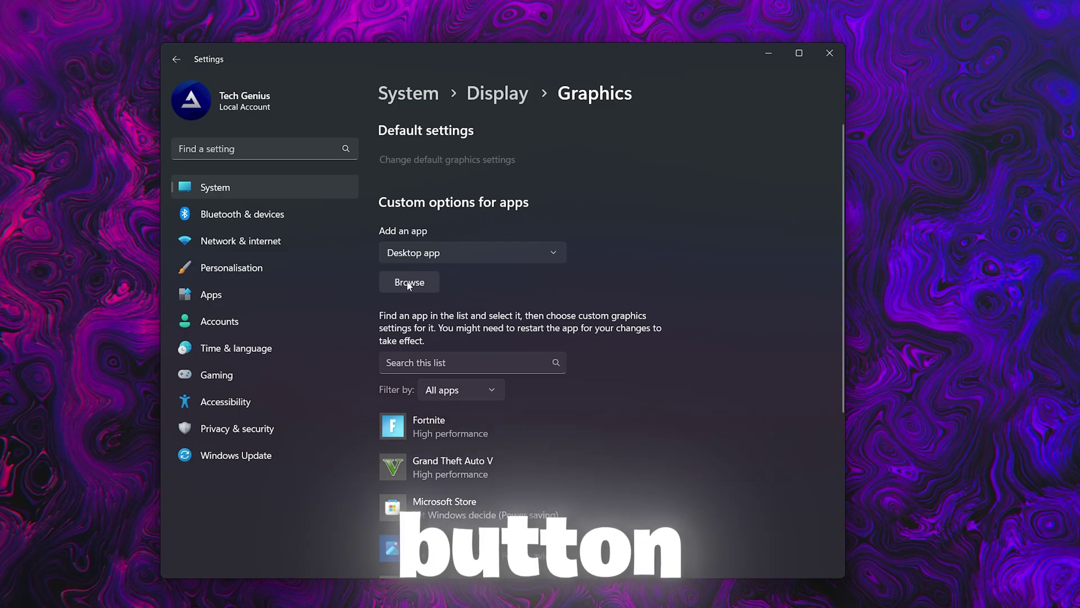
# - Save High performance as Fortnite's graphics preference
pyautogui.click(435, 433)
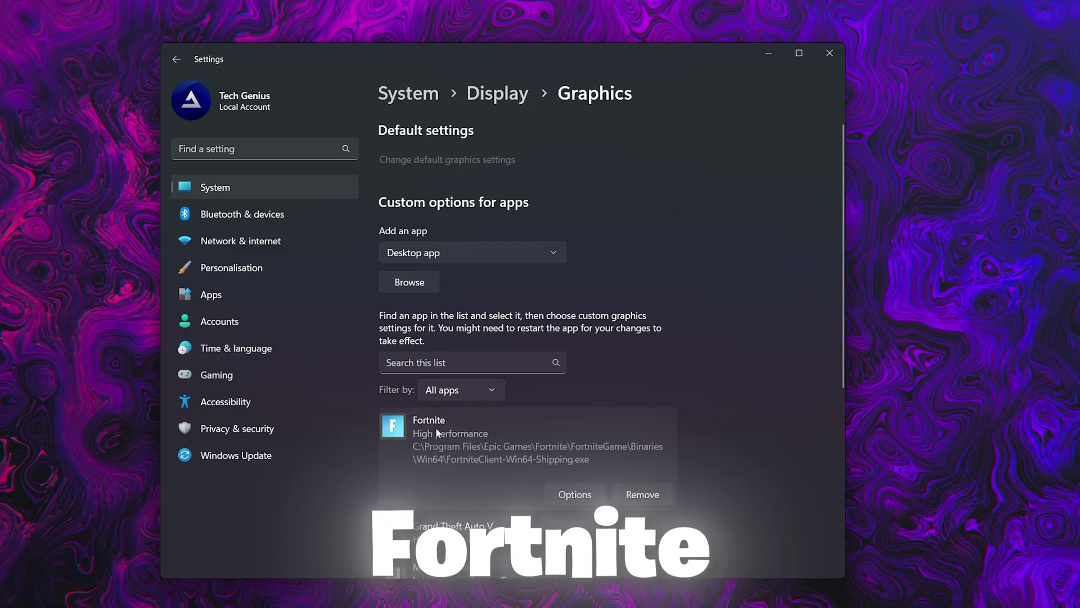
pyautogui.click(567, 499)
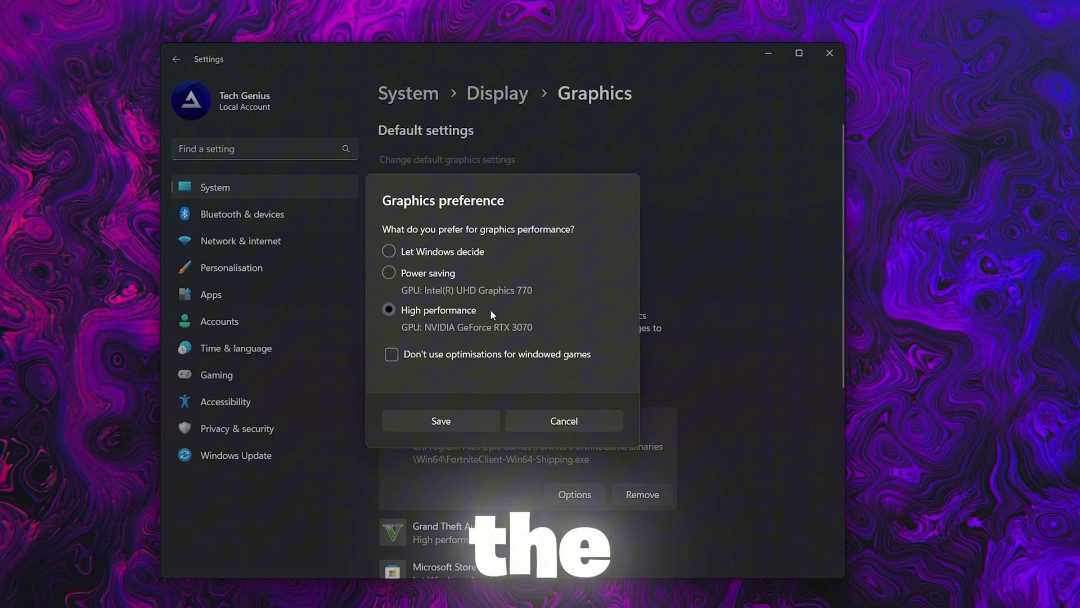
pyautogui.click(439, 422)
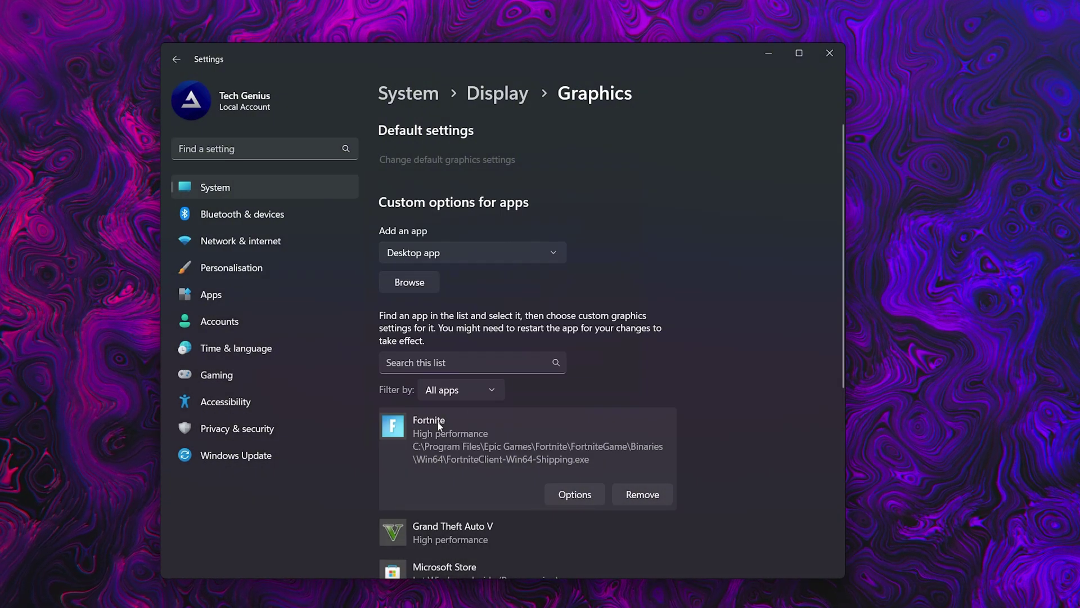